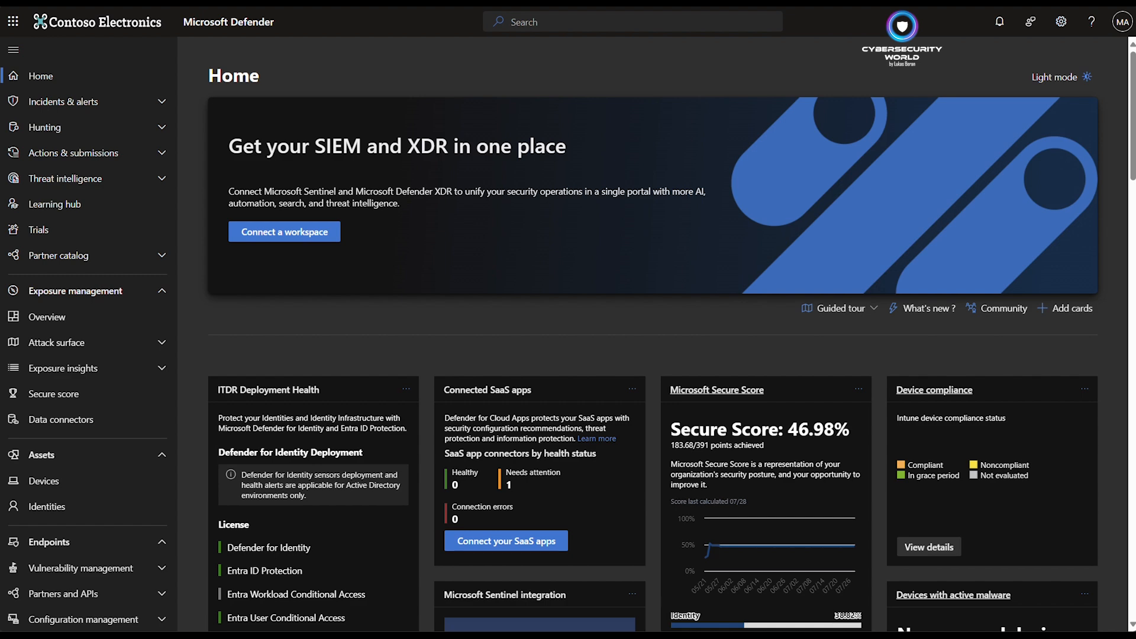
# Turn on Web content filtering in the advanced features of the Endpoints settings and save the preferences.
pyautogui.scroll(-15, 119, 426)
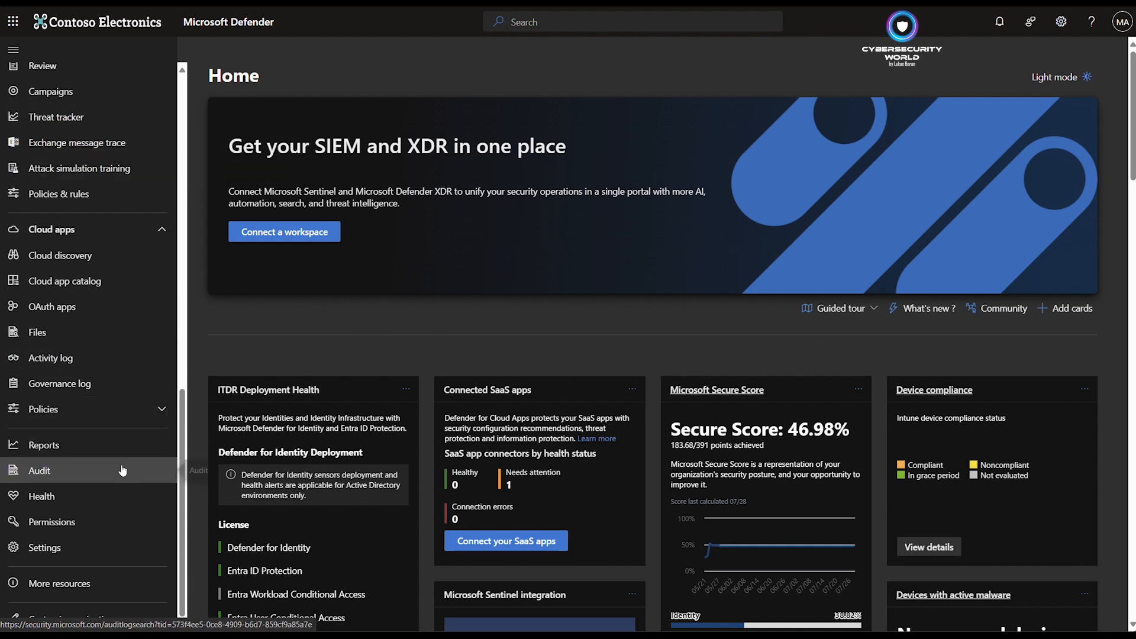
pyautogui.click(76, 551)
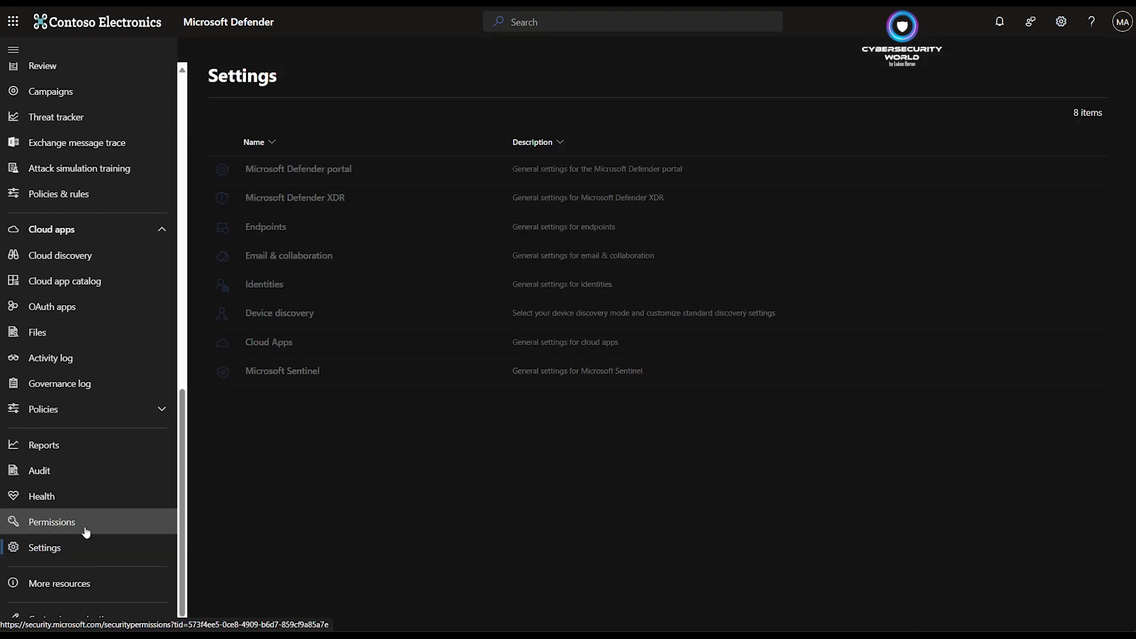
pyautogui.click(270, 228)
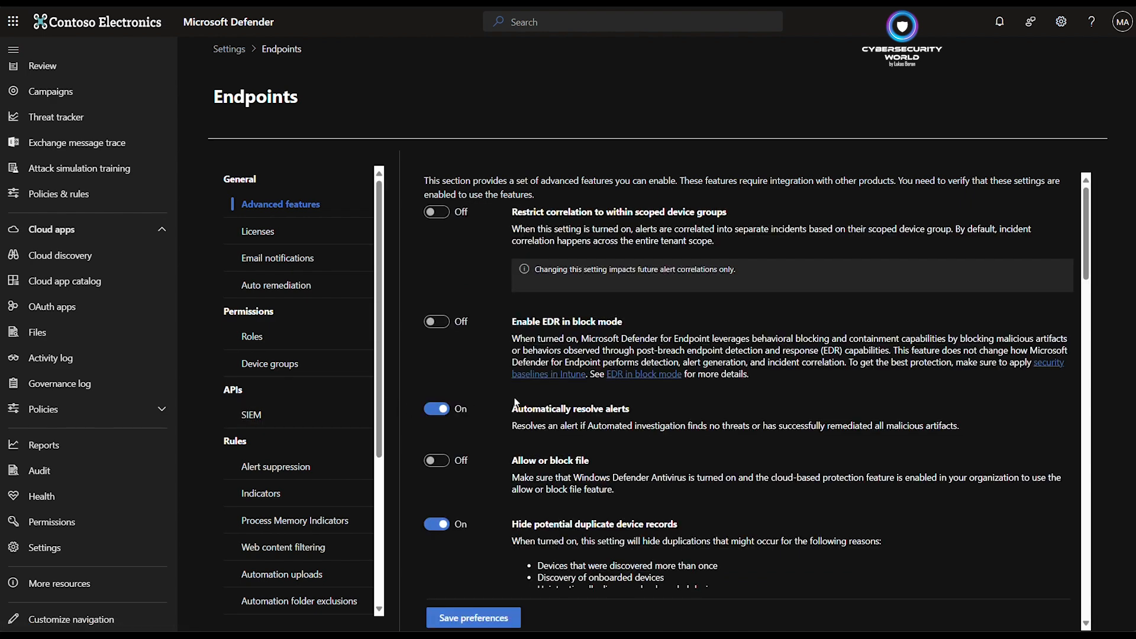
pyautogui.scroll(-10, 514, 402)
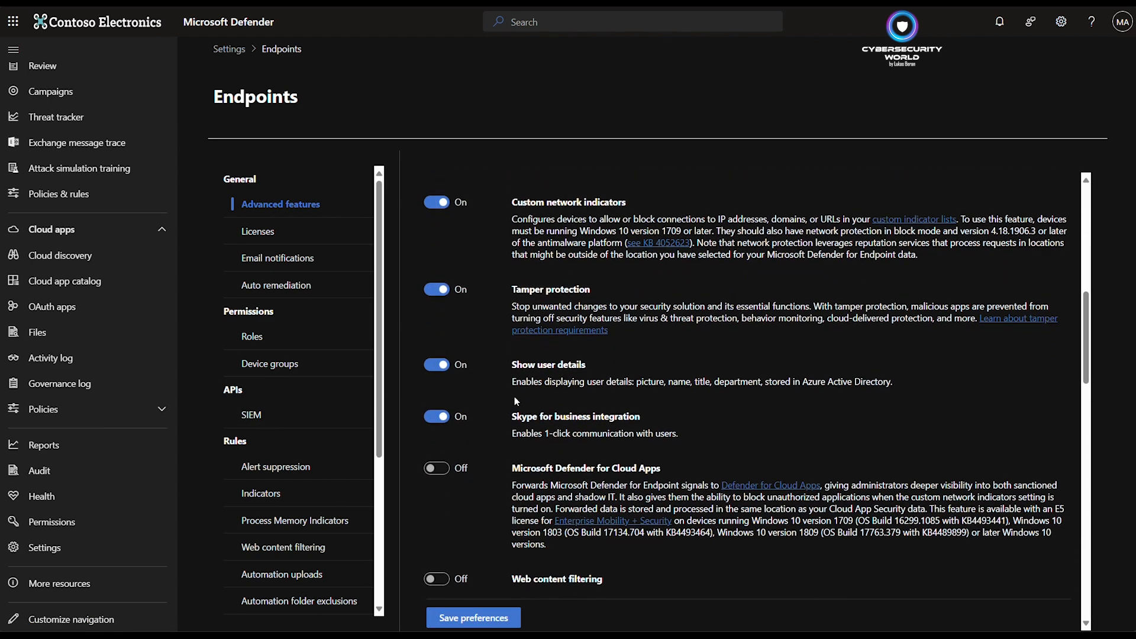
pyautogui.scroll(-5, 513, 396)
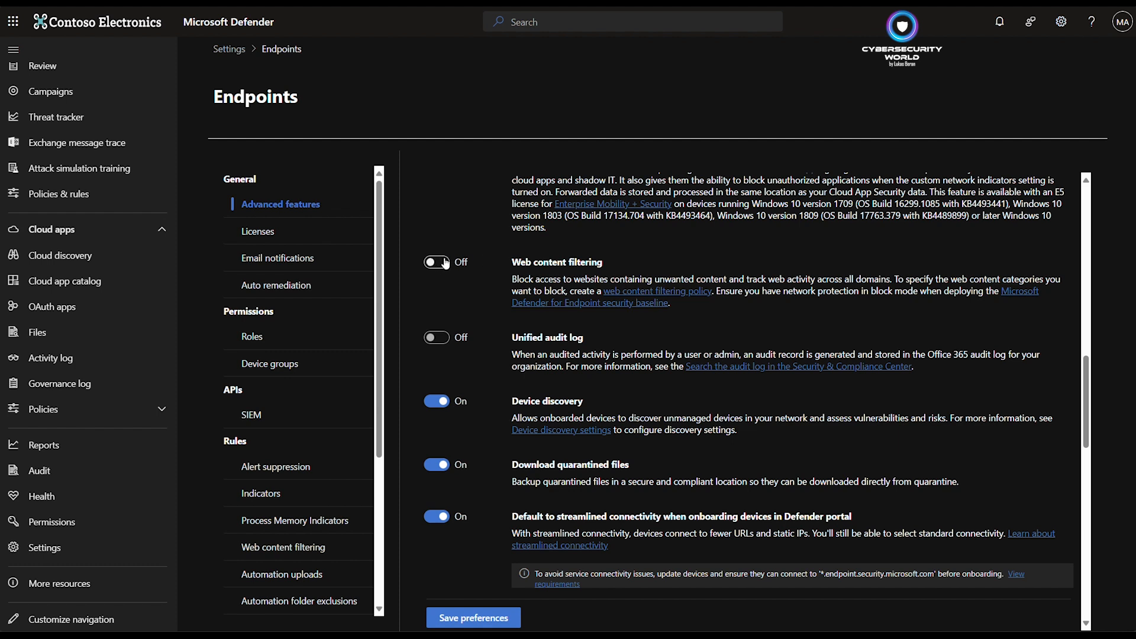
pyautogui.click(501, 618)
# Start a new web content filtering policy for endpoints and name it "Report mode".
pyautogui.scroll(-4, 317, 385)
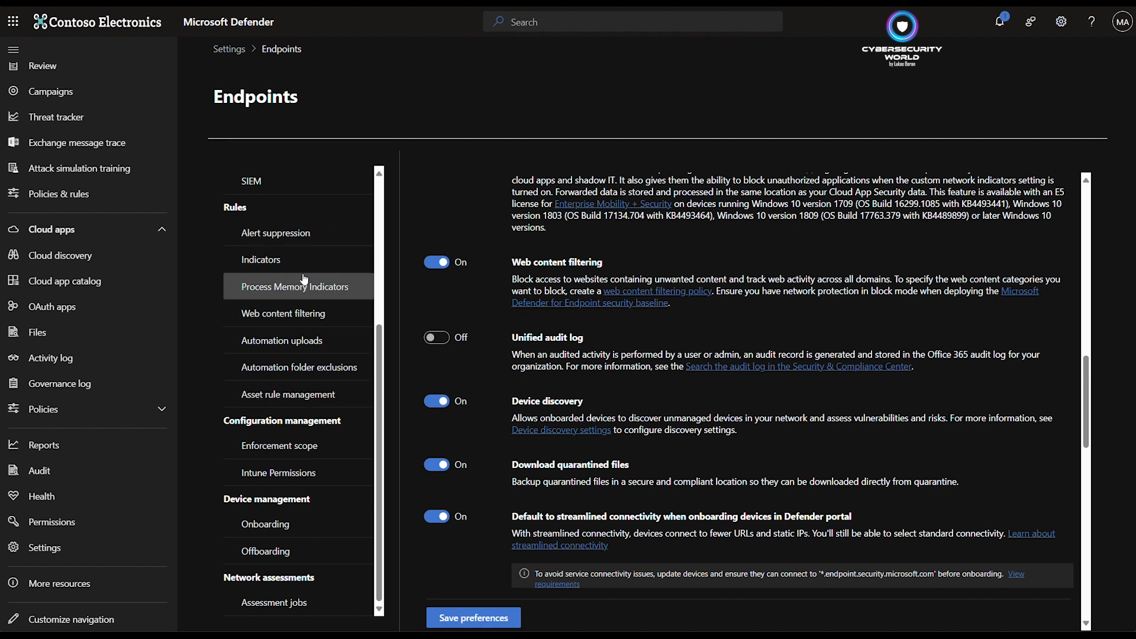
pyautogui.click(304, 316)
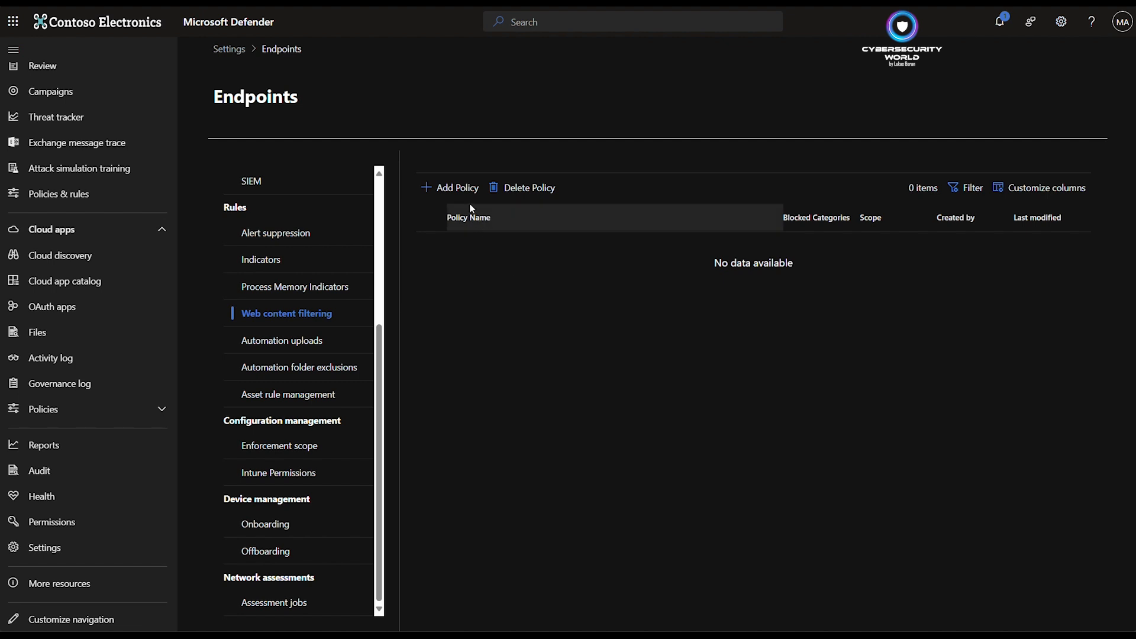
pyautogui.click(457, 188)
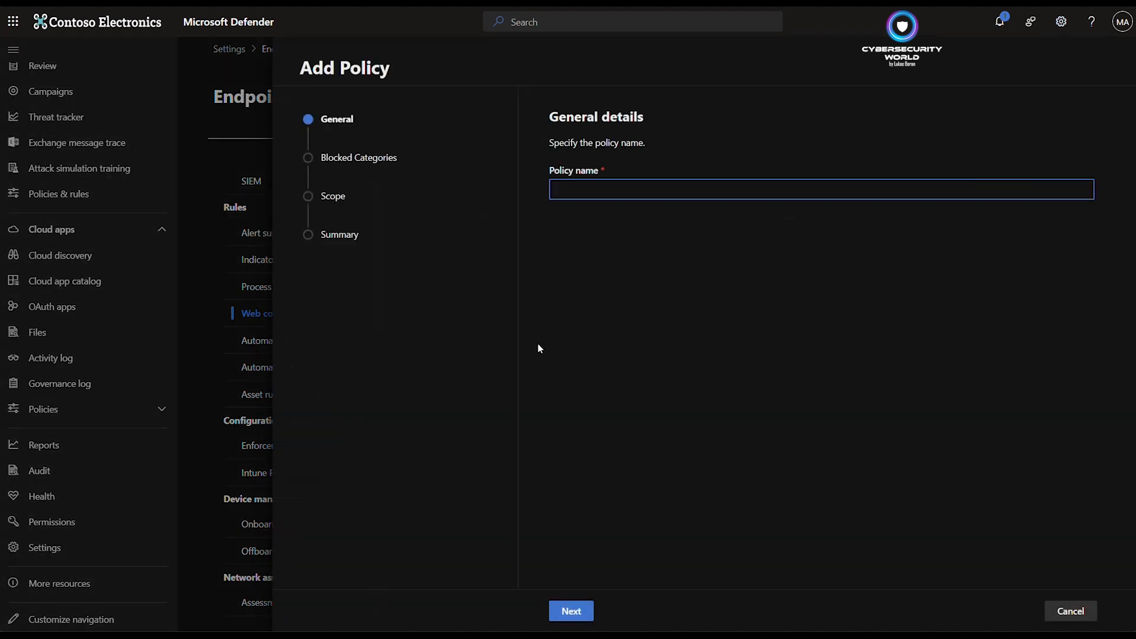
pyautogui.write('Report mode')
pyautogui.click(551, 609)
# Review the blocked categories, leave them all unselected, and keep the policy scope on all machine groups.
pyautogui.click(558, 442)
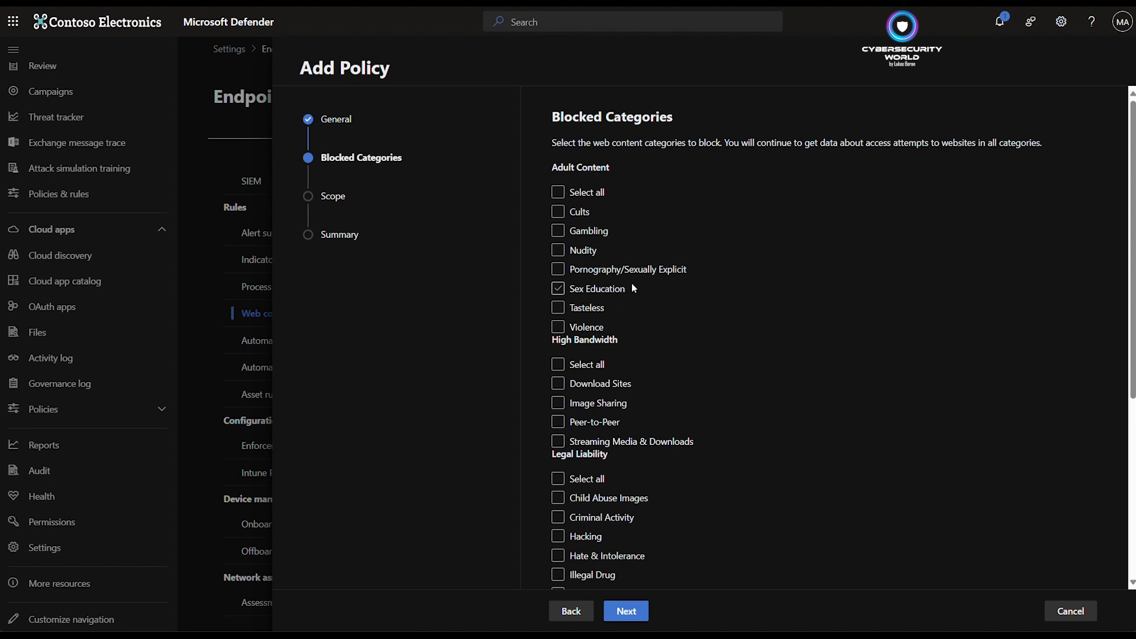
pyautogui.scroll(-1, 700, 438)
pyautogui.scroll(-5, 697, 436)
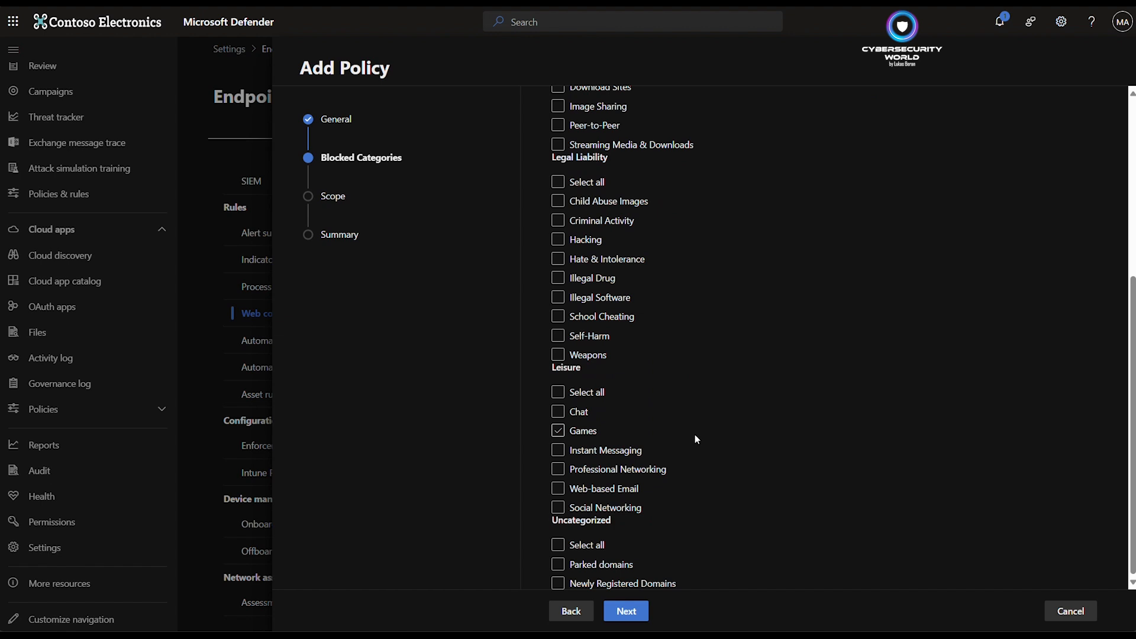
pyautogui.scroll(6, 695, 436)
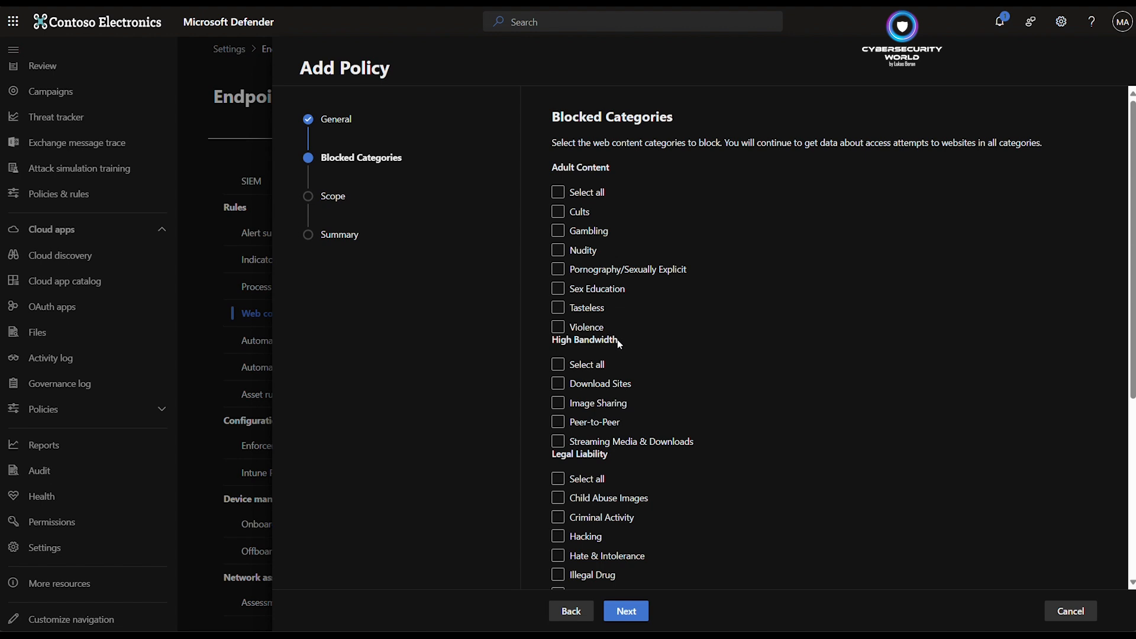
pyautogui.scroll(-5, 609, 225)
pyautogui.click(614, 239)
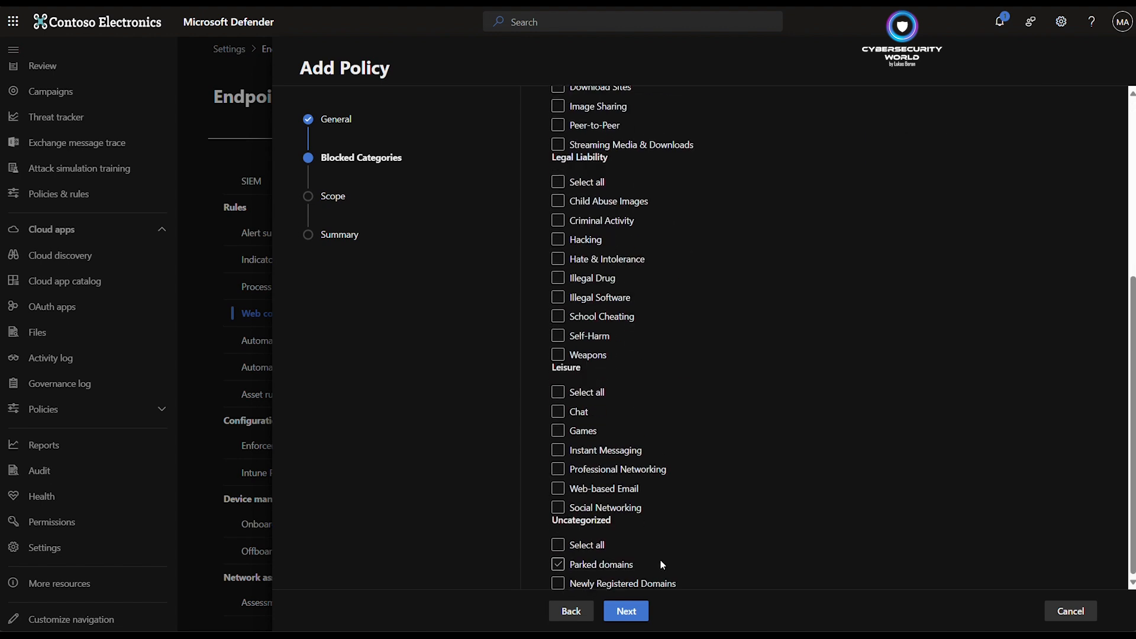
pyautogui.click(627, 612)
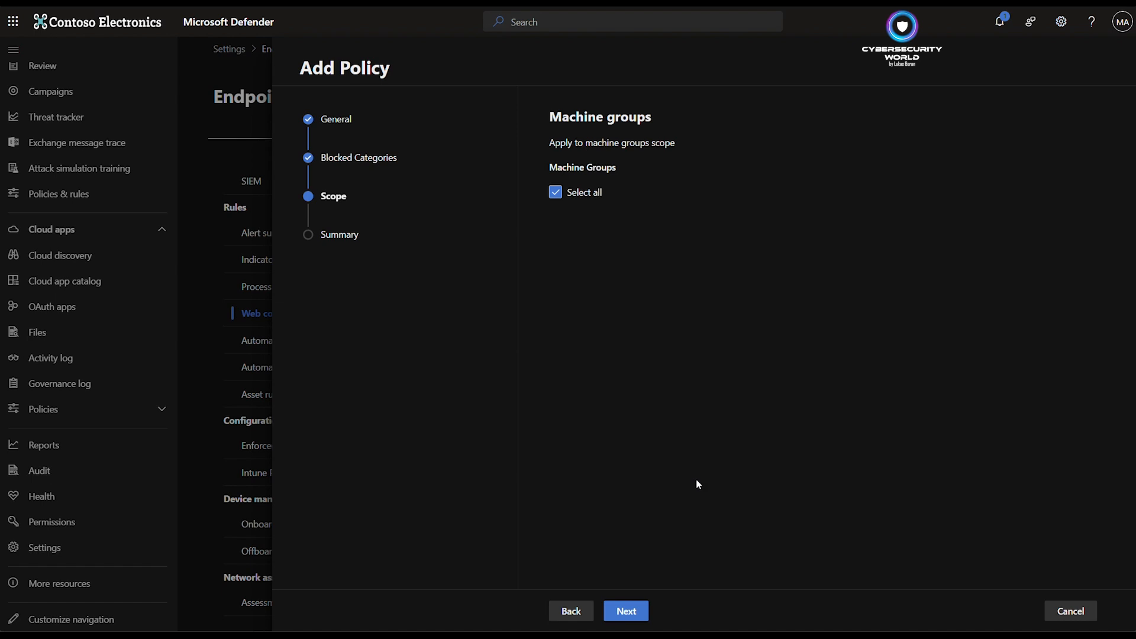
pyautogui.click(630, 614)
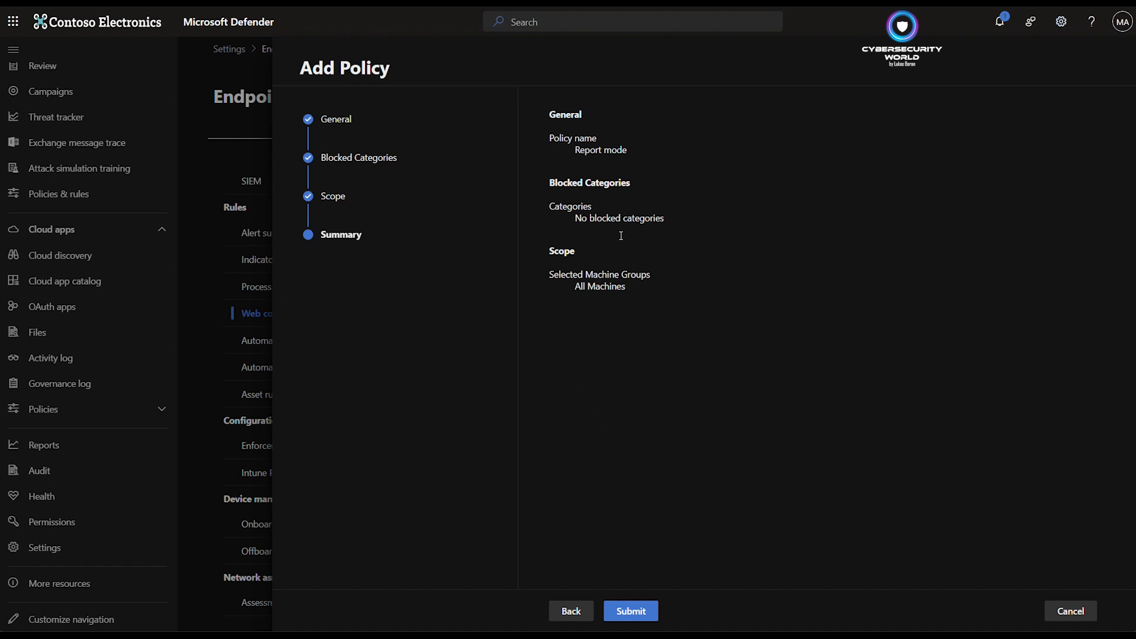
# Check the name, categories and scope in the policy summary, then submit the policy and finish the wizard.
pyautogui.moveTo(574, 150); pyautogui.dragTo(650, 153)
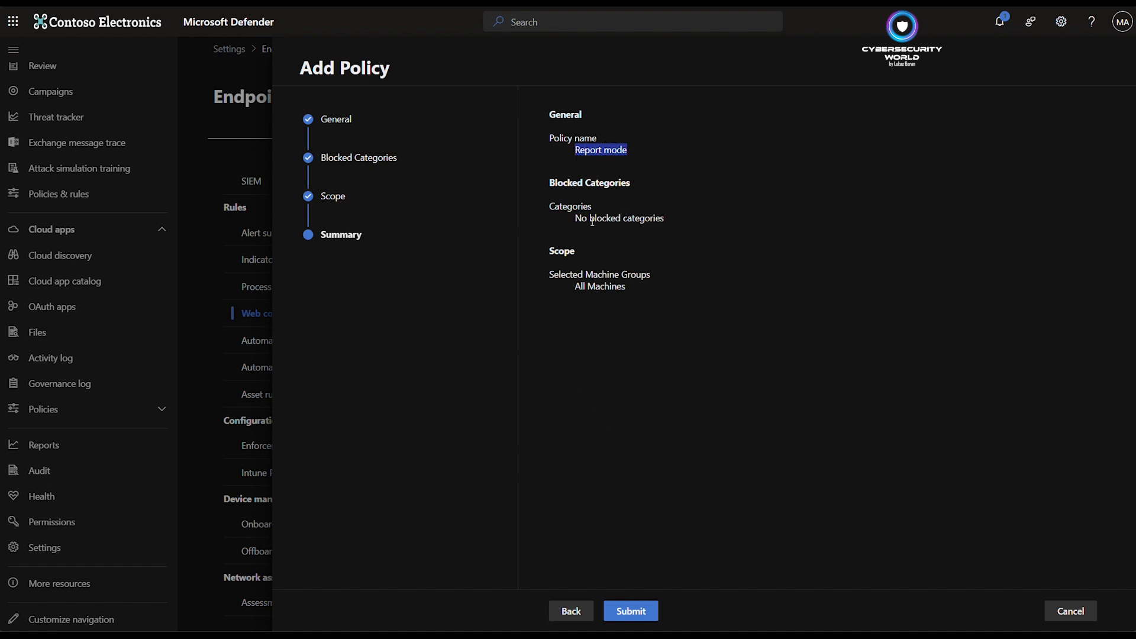
pyautogui.click(575, 222)
pyautogui.moveTo(574, 220); pyautogui.dragTo(687, 225)
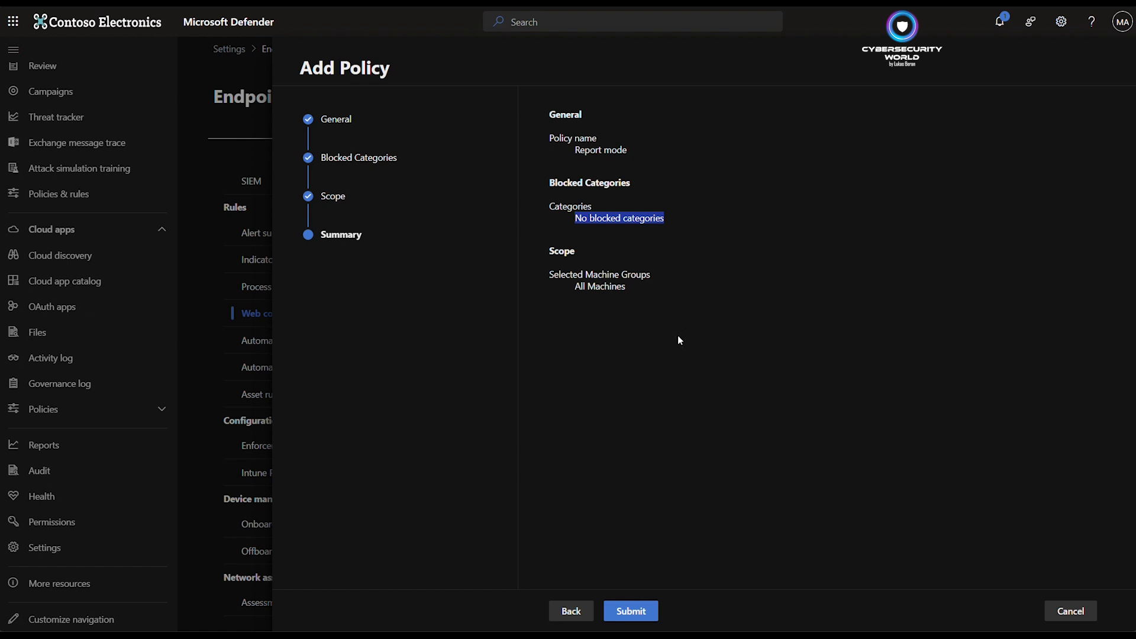
pyautogui.moveTo(574, 287); pyautogui.dragTo(634, 287)
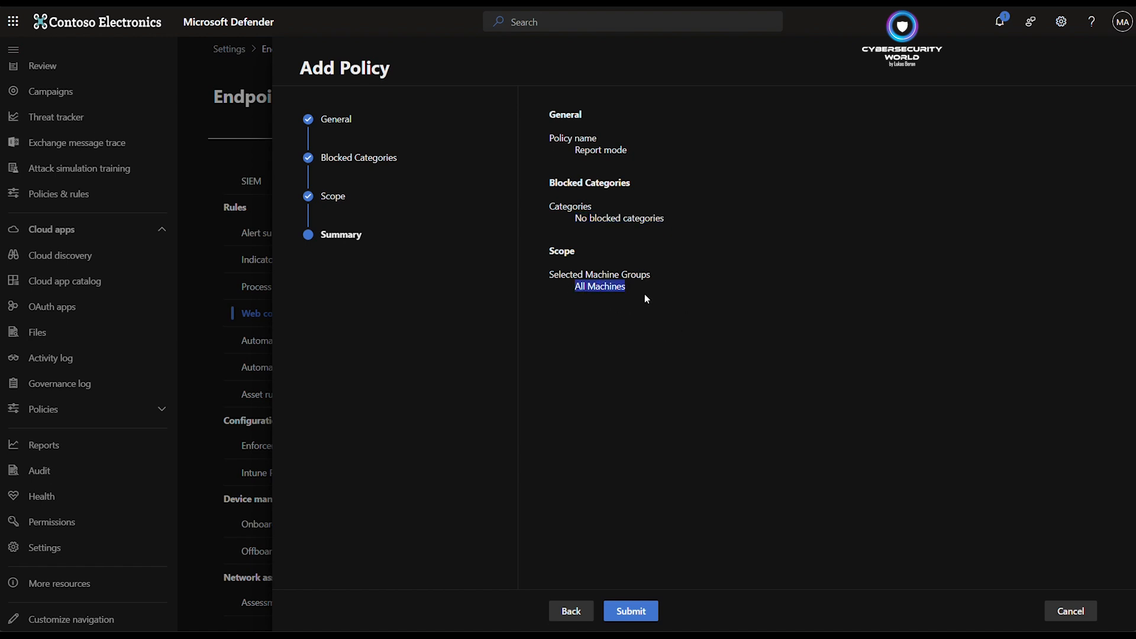
pyautogui.click(648, 610)
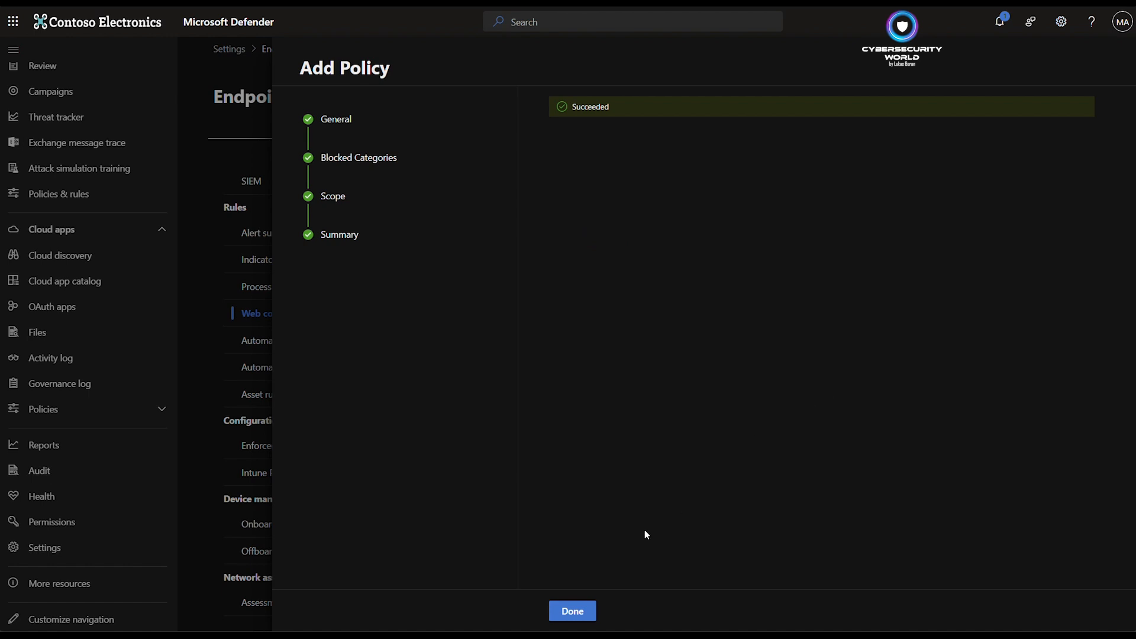
pyautogui.click(572, 610)
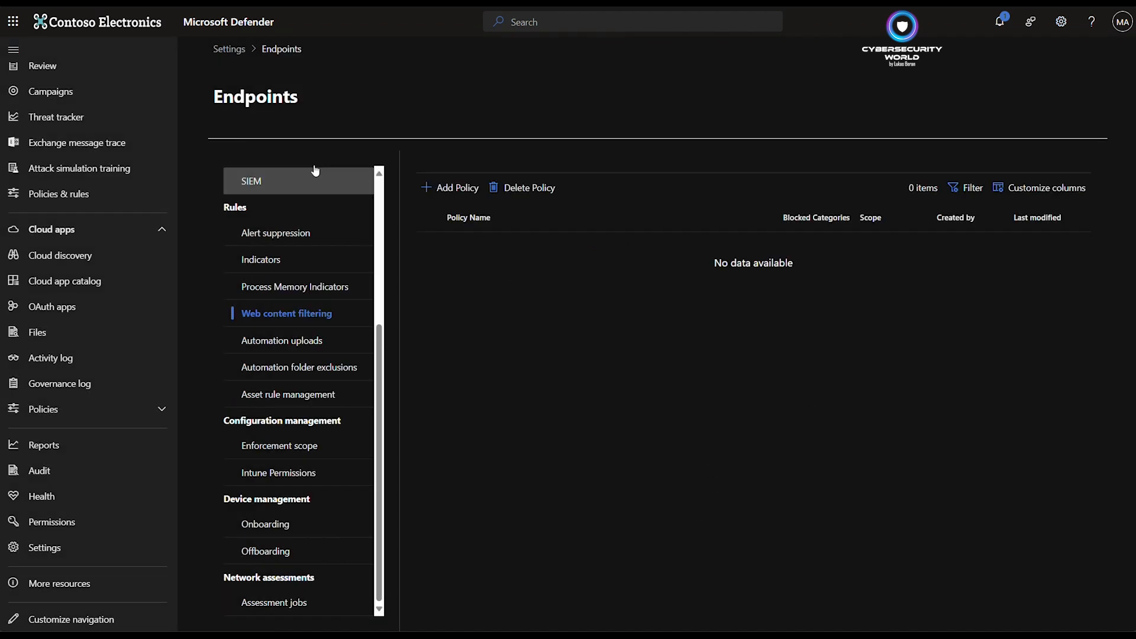
pyautogui.click(325, 346)
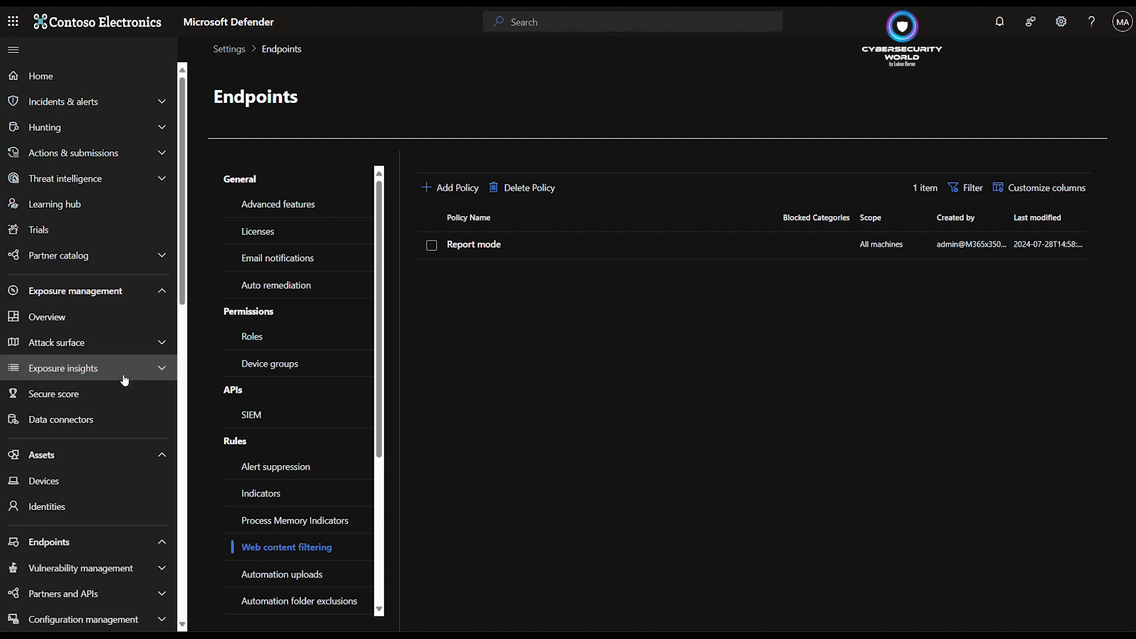
# Open the Web protection report for endpoints and examine its web activity and web content filtering summaries.
pyautogui.scroll(-10, 103, 395)
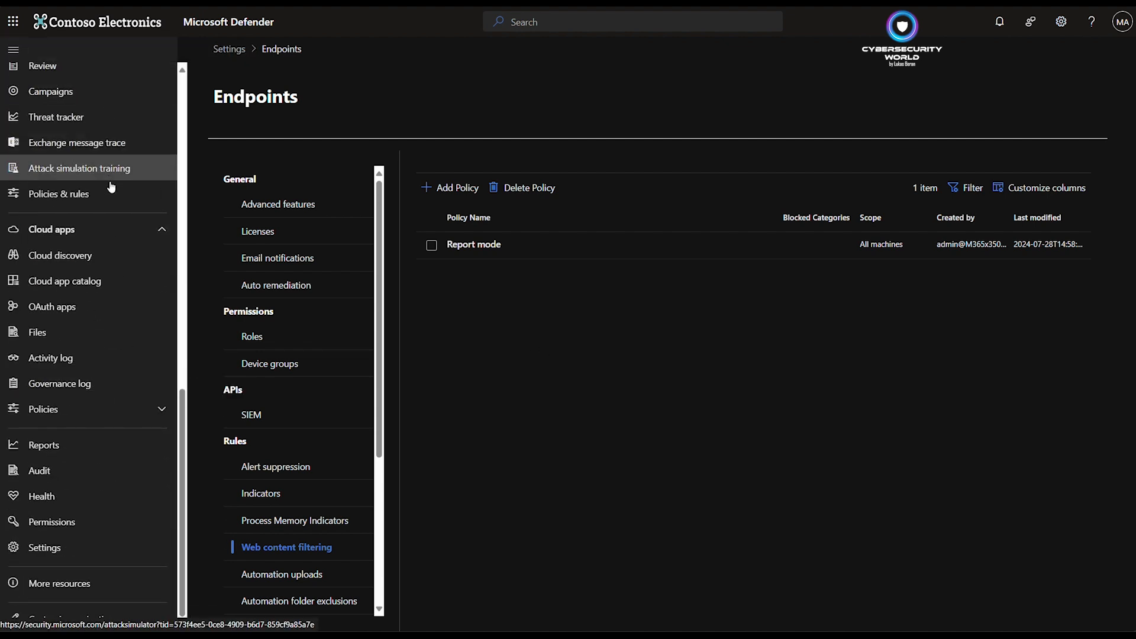
pyautogui.click(81, 450)
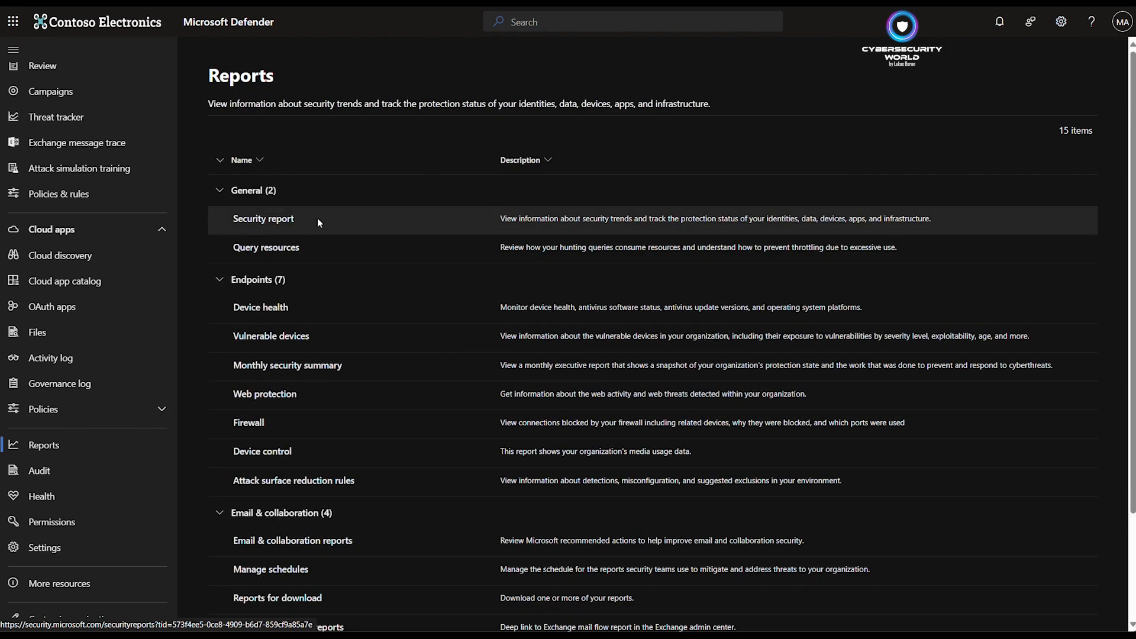
pyautogui.click(267, 398)
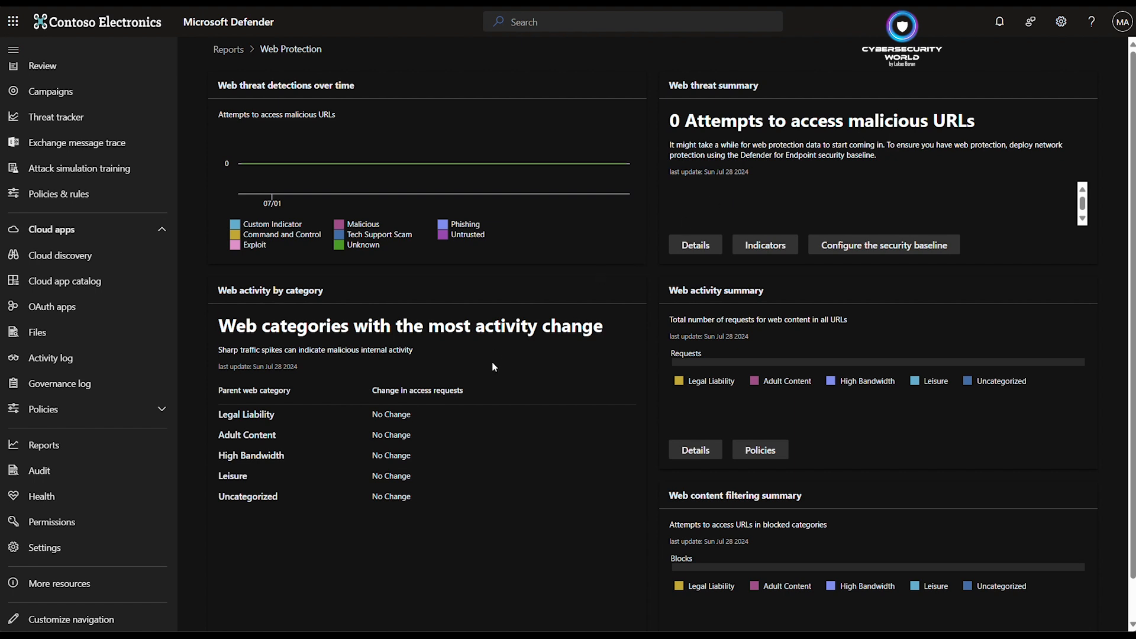
pyautogui.scroll(-1, 710, 446)
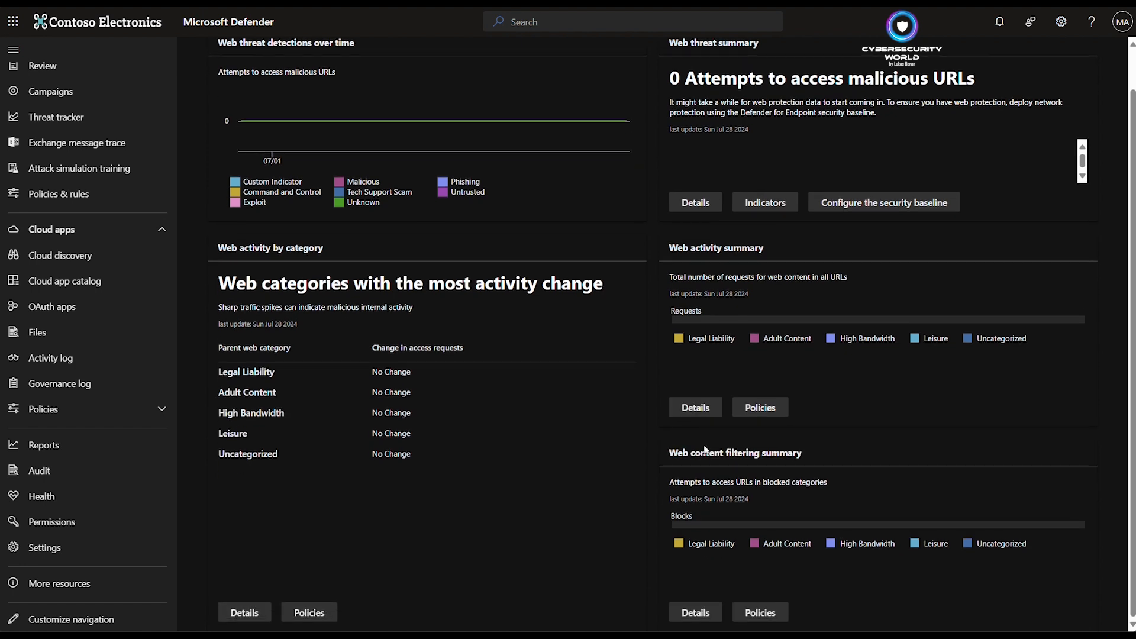